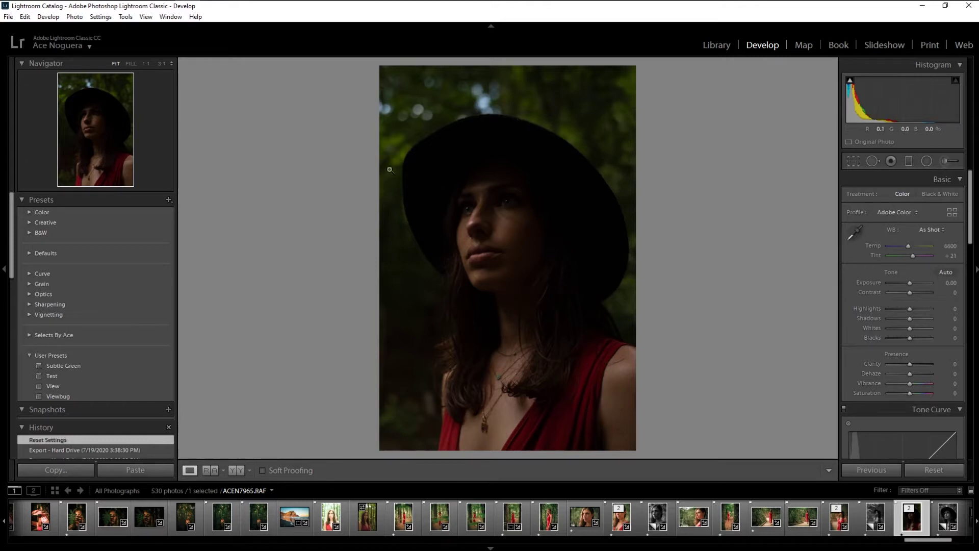
Show all other Lightroom presets from the preset preferences and open the Develop Presets folder inside the Lightroom folder.
{"action": "left_click", "coordinate": [25, 17]}
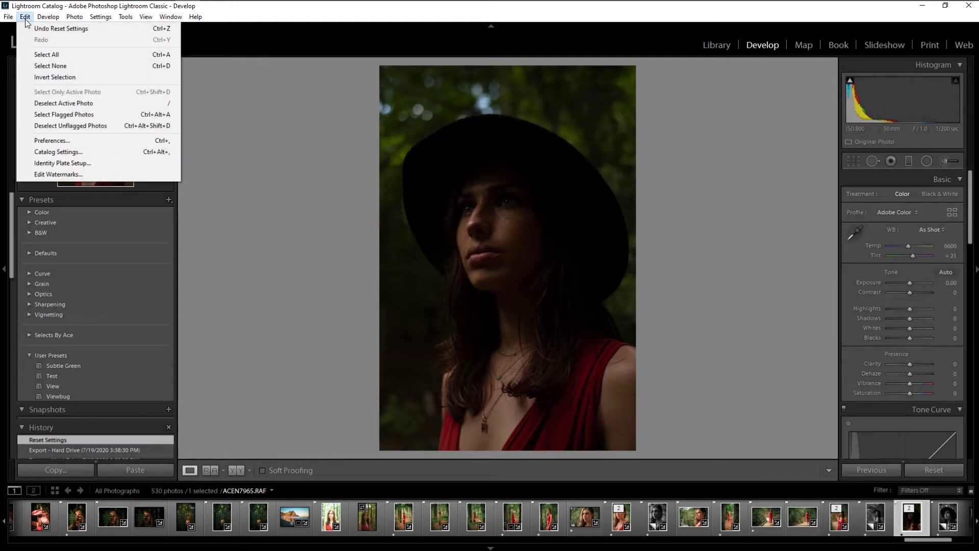
{"action": "left_click", "coordinate": [93, 141]}
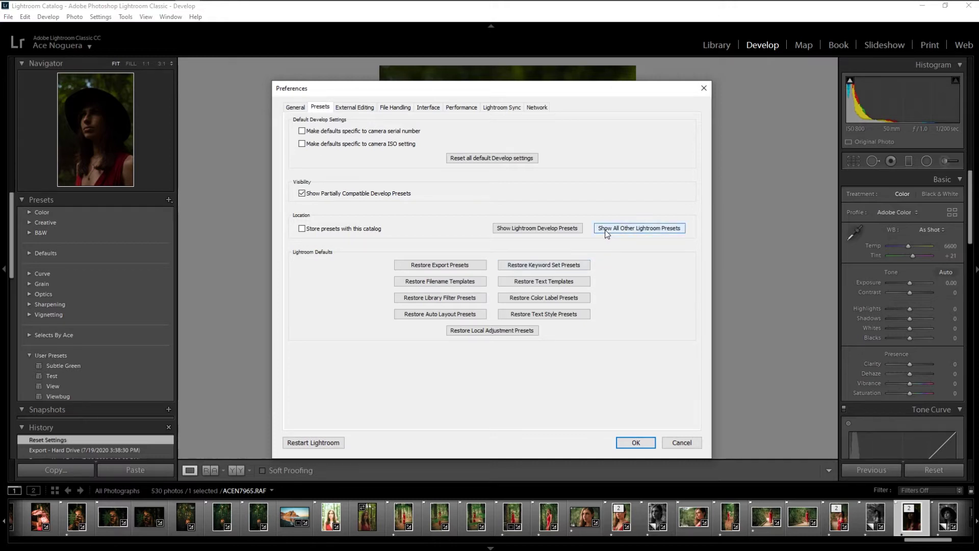
{"action": "left_click", "coordinate": [650, 228]}
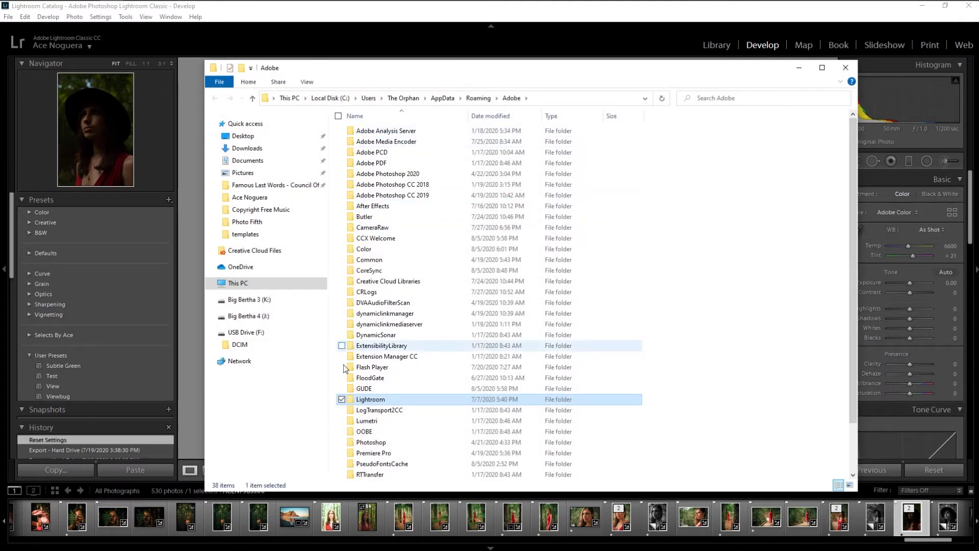
{"action": "double_click", "coordinate": [377, 401]}
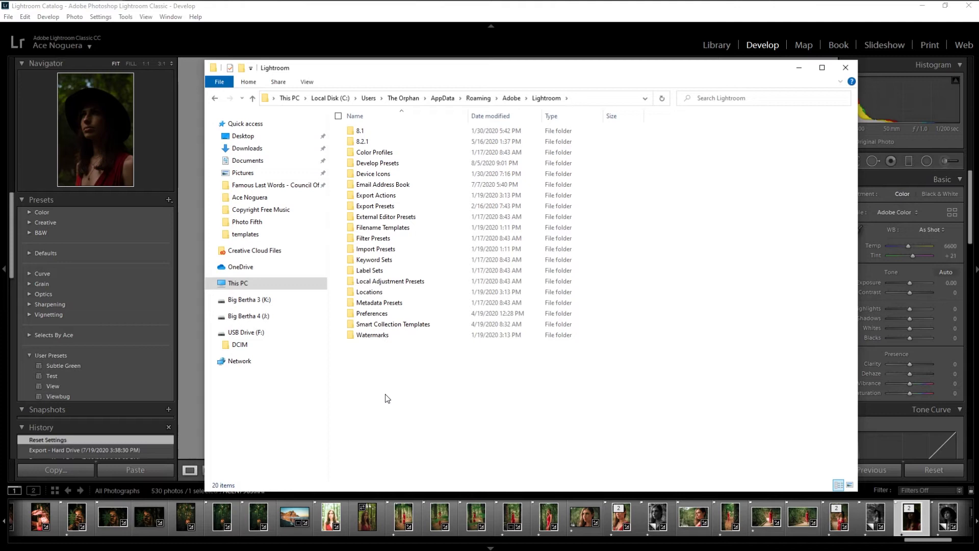
{"action": "double_click", "coordinate": [391, 165]}
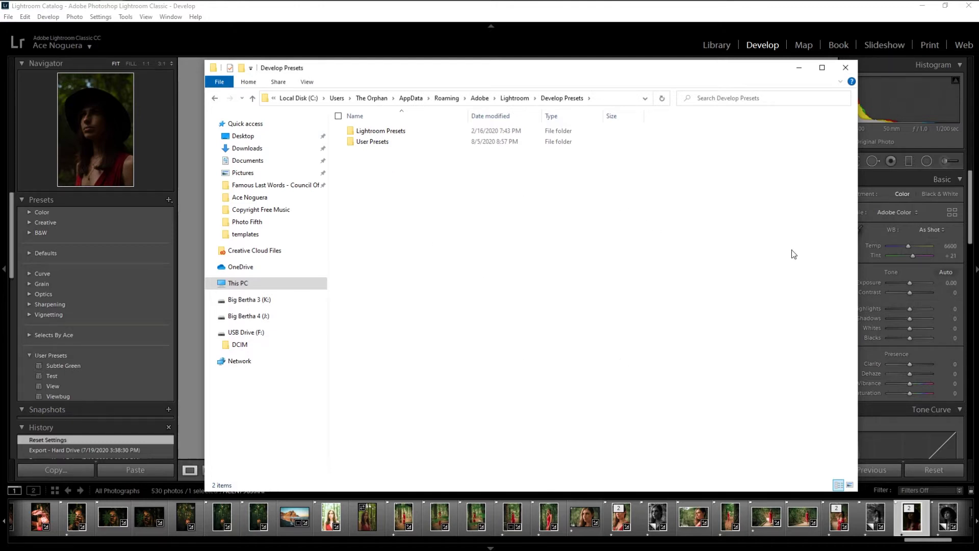
Add the ViewBug40Presets folder to Develop Presets and restart Lightroom to load the new presets.
{"action": "left_click_drag", "start_coordinate": [978, 242], "coordinate": [381, 186]}
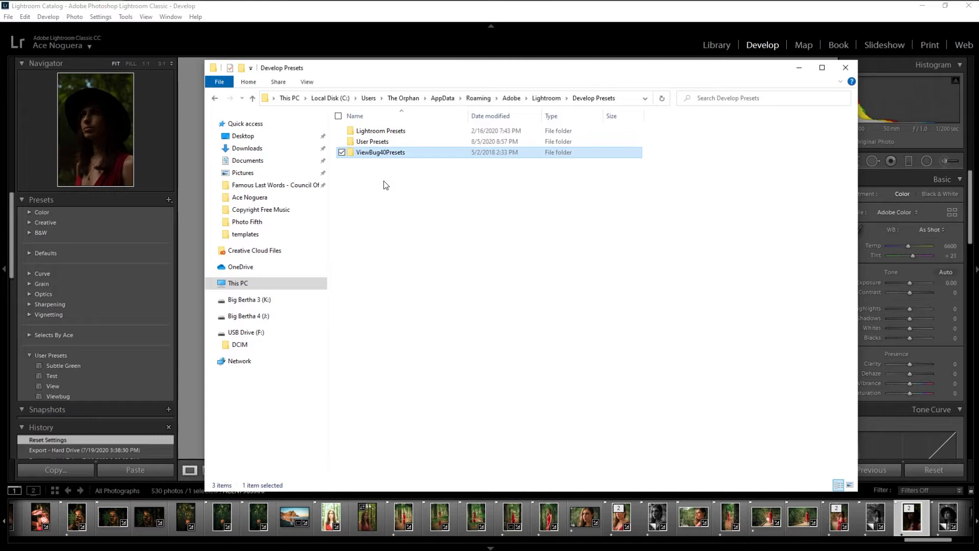
{"action": "left_click", "coordinate": [844, 75]}
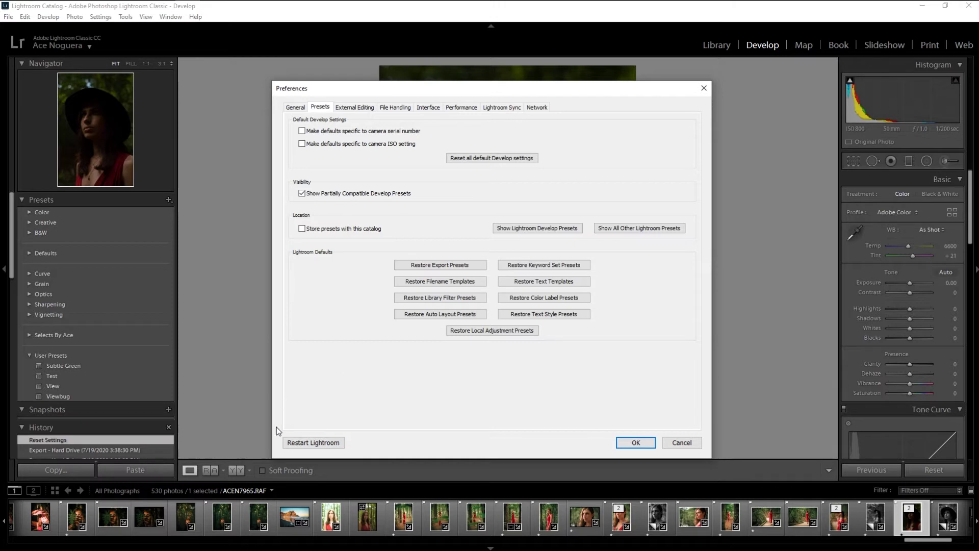
{"action": "left_click", "coordinate": [310, 442]}
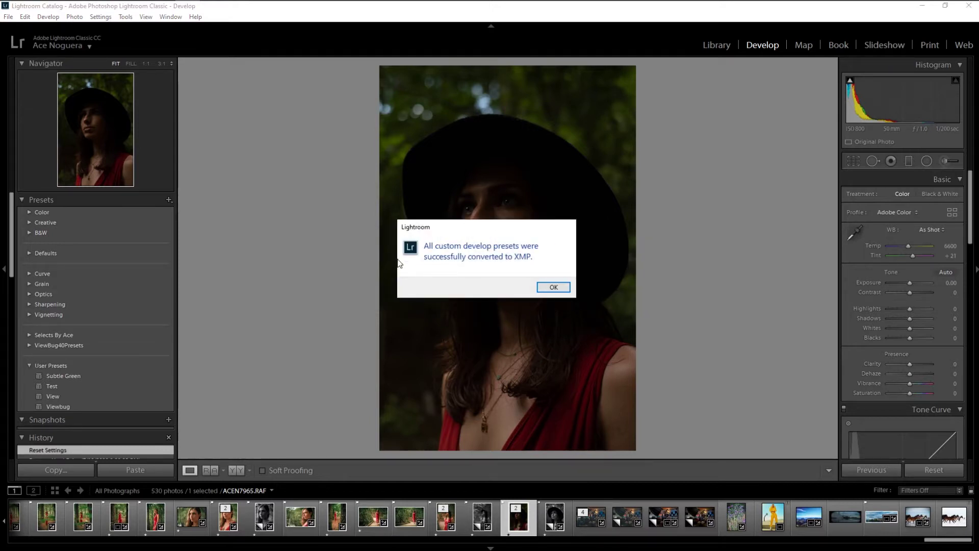
{"action": "left_click", "coordinate": [553, 286]}
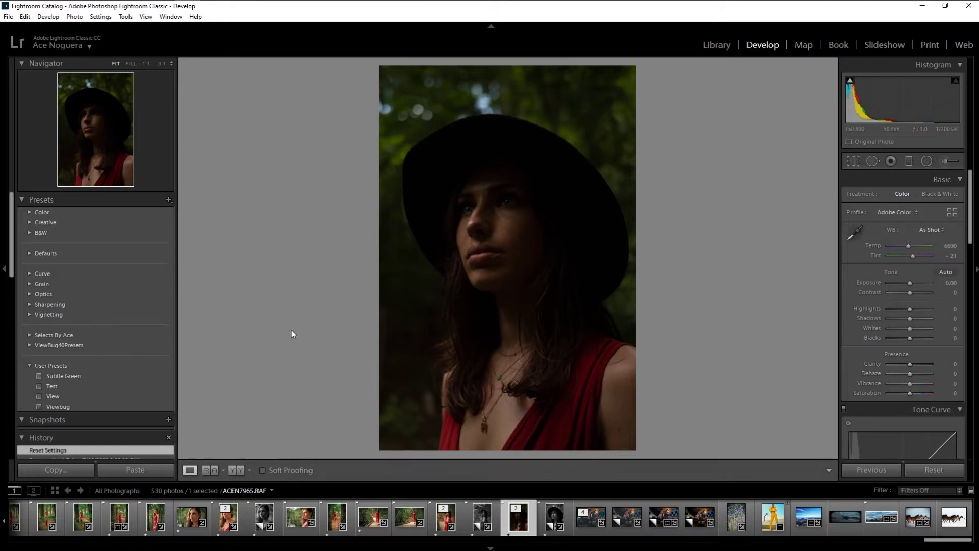
Preview the presets in the ViewBug40Presets group on the portrait and apply 1VBBrightSunset.
{"action": "left_click", "coordinate": [29, 345]}
{"action": "scroll", "coordinate": [141, 347], "scroll_direction": "down", "scroll_amount": 5}
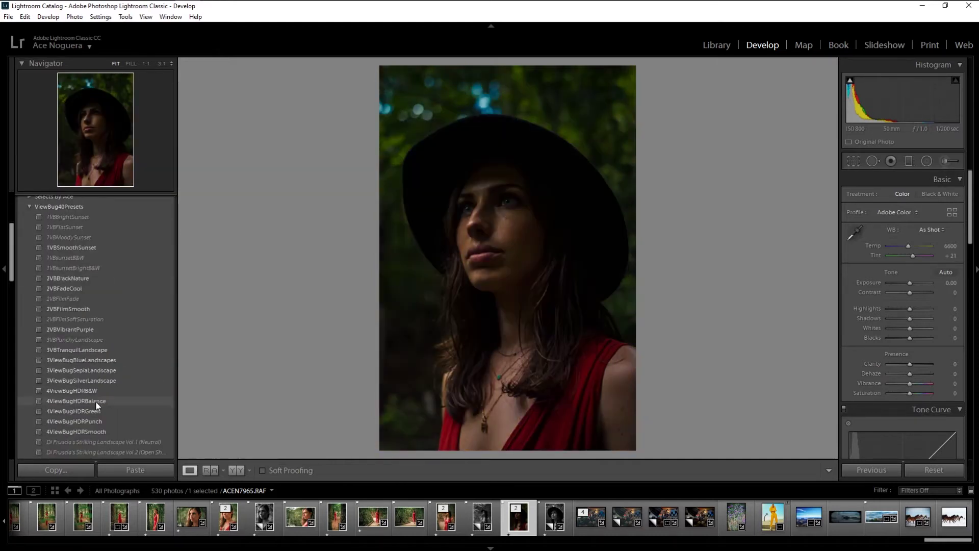
{"action": "scroll", "coordinate": [95, 401], "scroll_direction": "up", "scroll_amount": 3}
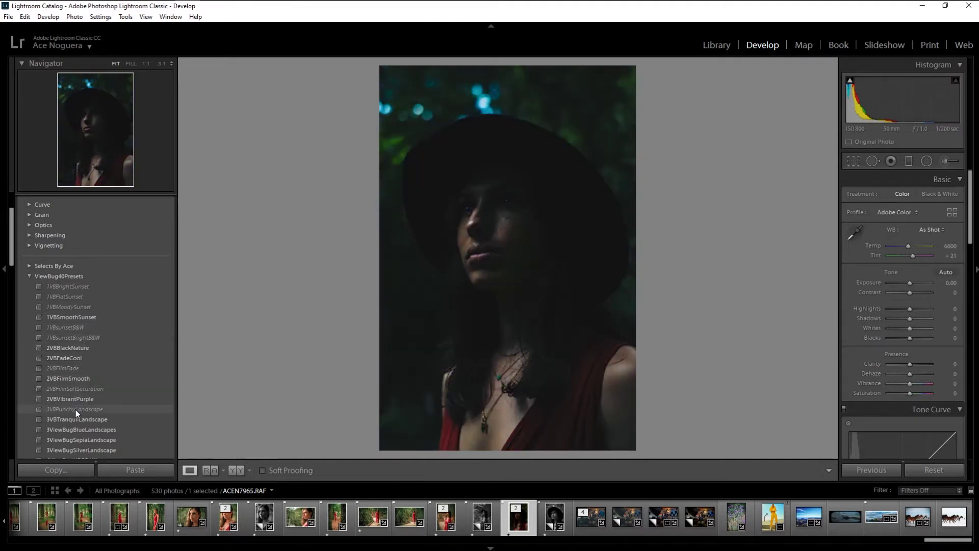
{"action": "scroll", "coordinate": [81, 377], "scroll_direction": "down", "scroll_amount": 3}
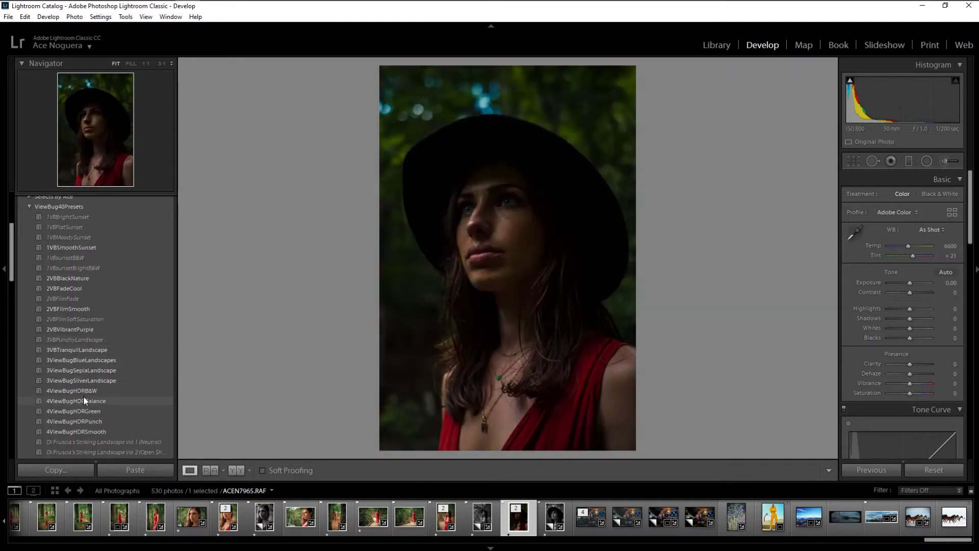
{"action": "scroll", "coordinate": [82, 428], "scroll_direction": "down", "scroll_amount": 3}
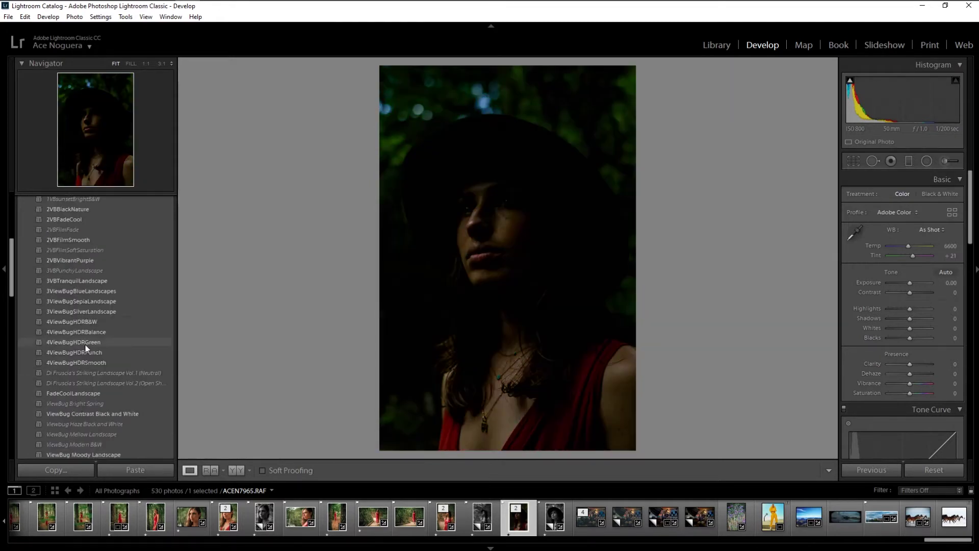
{"action": "scroll", "coordinate": [79, 388], "scroll_direction": "up", "scroll_amount": 3}
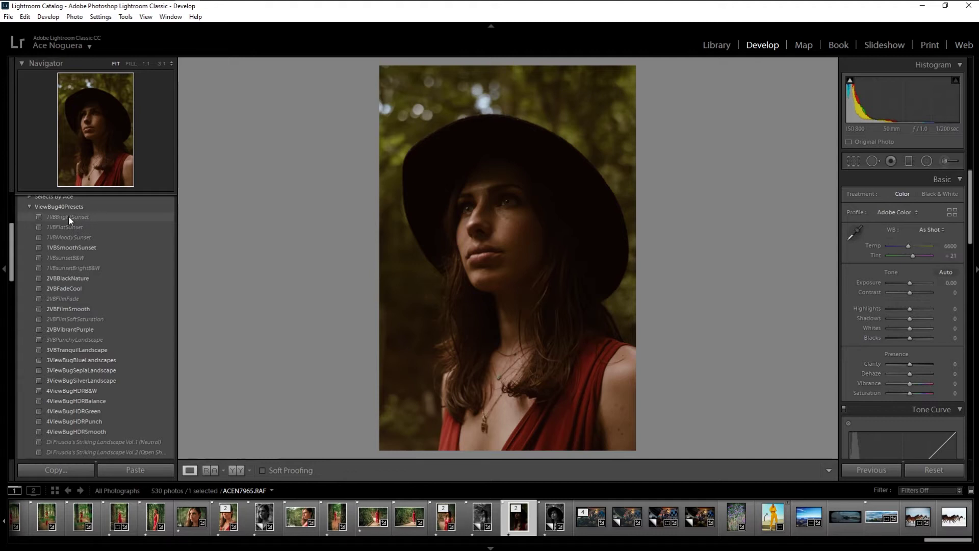
{"action": "left_click", "coordinate": [68, 216]}
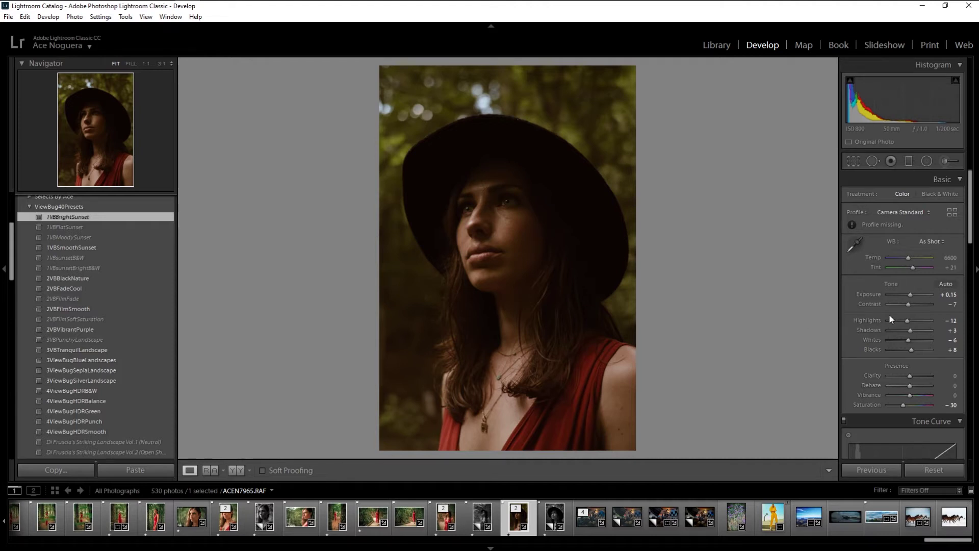
Raise the portrait's Exposure to +0.35, Shadows to +98 and Blacks to +29.
{"action": "scroll", "coordinate": [910, 295], "scroll_direction": "up", "scroll_amount": 4}
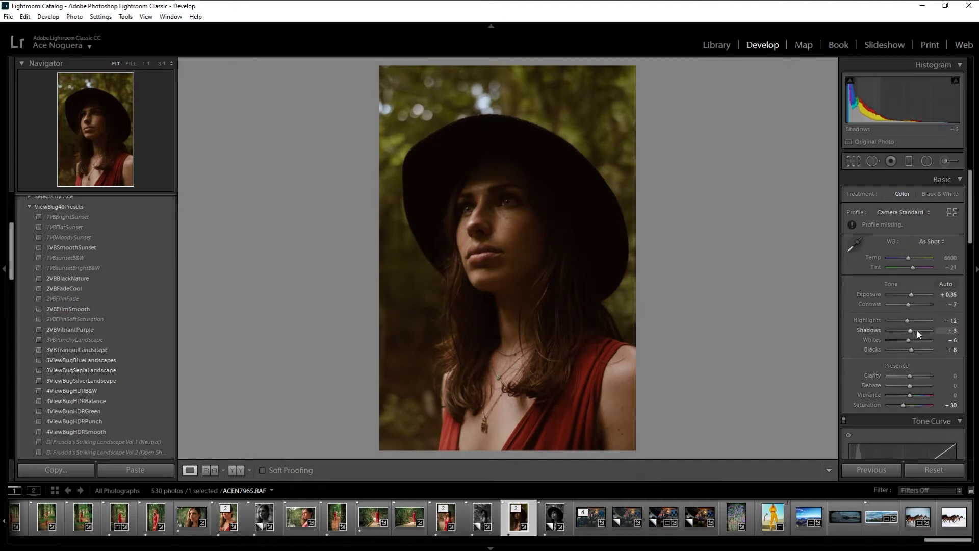
{"action": "left_click_drag", "start_coordinate": [919, 330], "coordinate": [931, 331]}
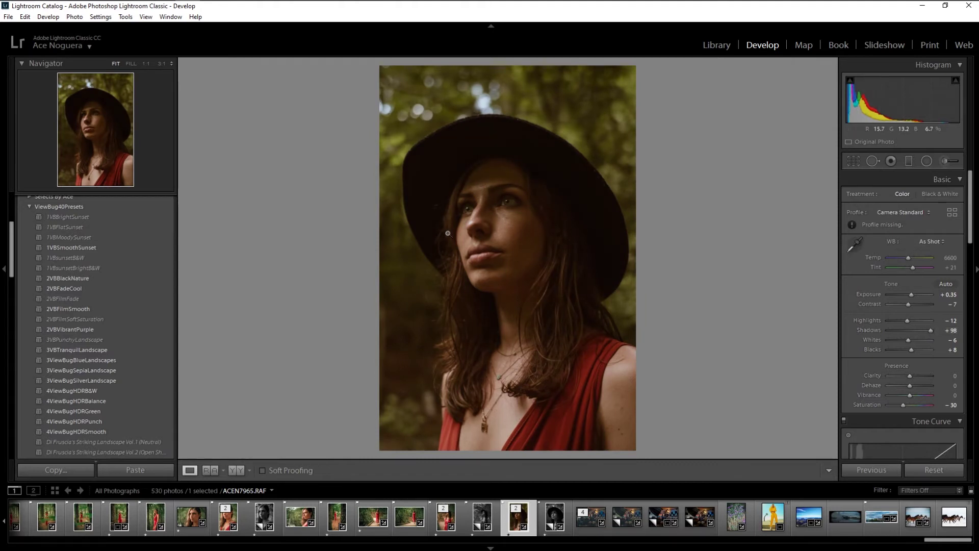
{"action": "left_click_drag", "start_coordinate": [911, 350], "coordinate": [917, 350]}
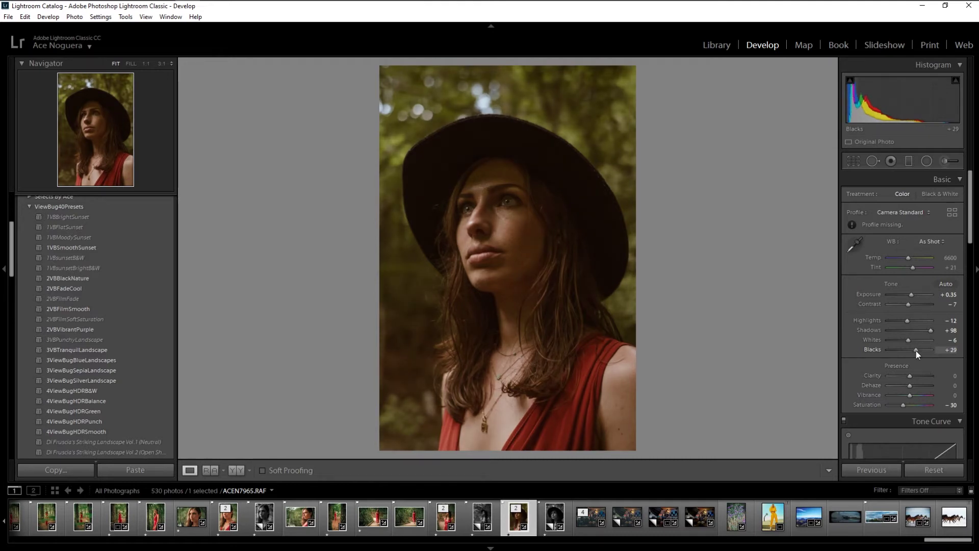
Set the portrait's Clarity to +36, Temp to 6100 and Exposure to +0.45.
{"action": "left_click_drag", "start_coordinate": [897, 379], "coordinate": [918, 378]}
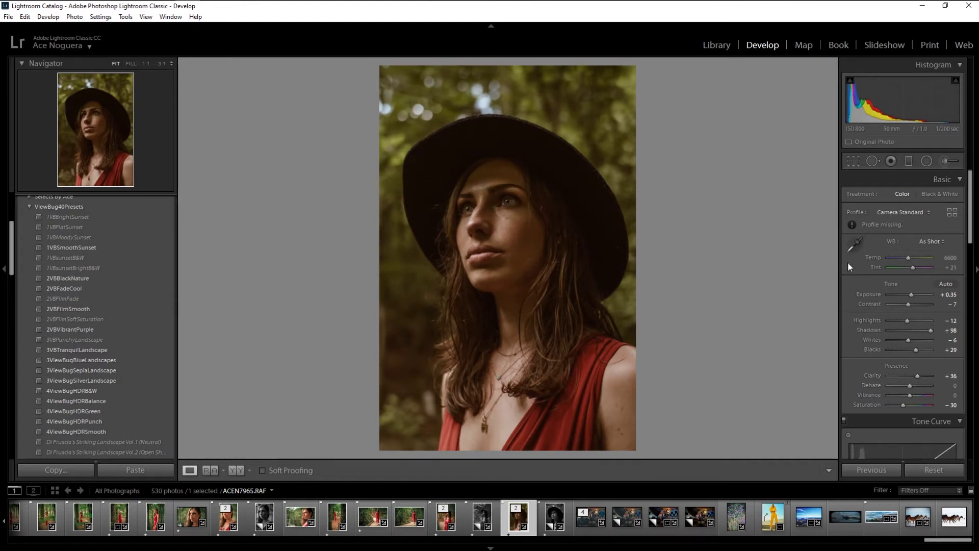
{"action": "left_click", "coordinate": [908, 258]}
{"action": "left_click", "coordinate": [911, 294]}
Add a post-crop vignette to the portrait with Amount -33 and Midpoint 69.
{"action": "scroll", "coordinate": [854, 243], "scroll_direction": "down", "scroll_amount": 10}
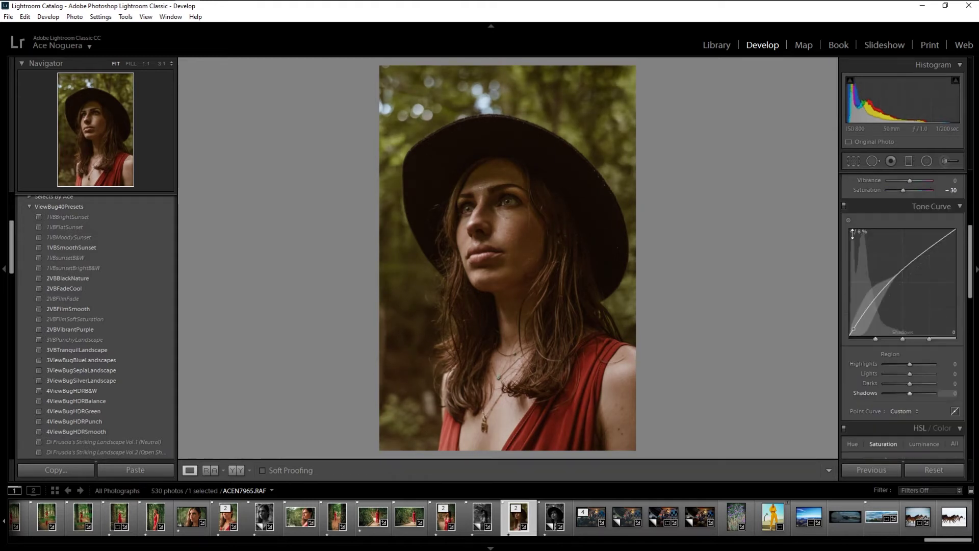
{"action": "scroll", "coordinate": [855, 369], "scroll_direction": "down", "scroll_amount": 8}
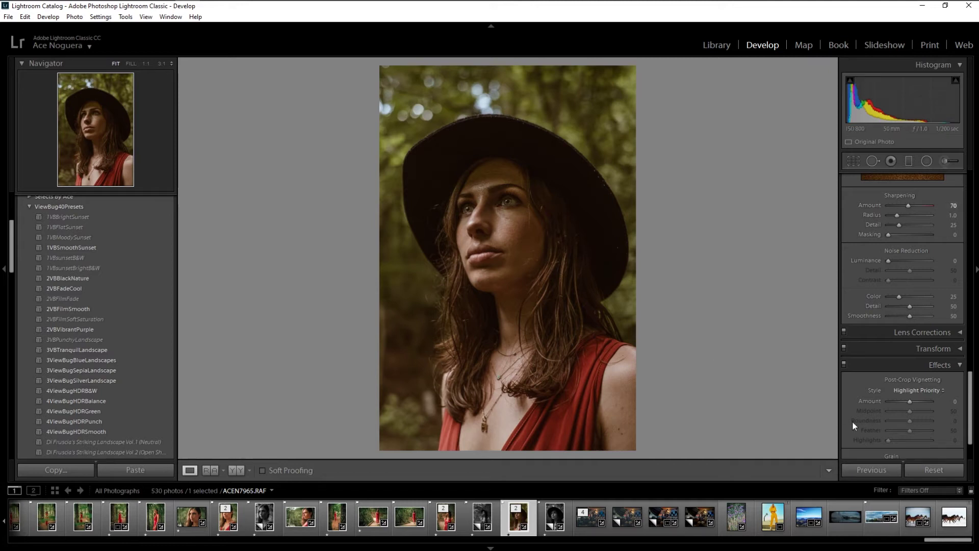
{"action": "mouse_move", "coordinate": [908, 402]}
{"action": "left_mouse_down"}
{"action": "mouse_move", "coordinate": [917, 409]}
{"action": "mouse_move", "coordinate": [903, 402]}
{"action": "left_mouse_up"}
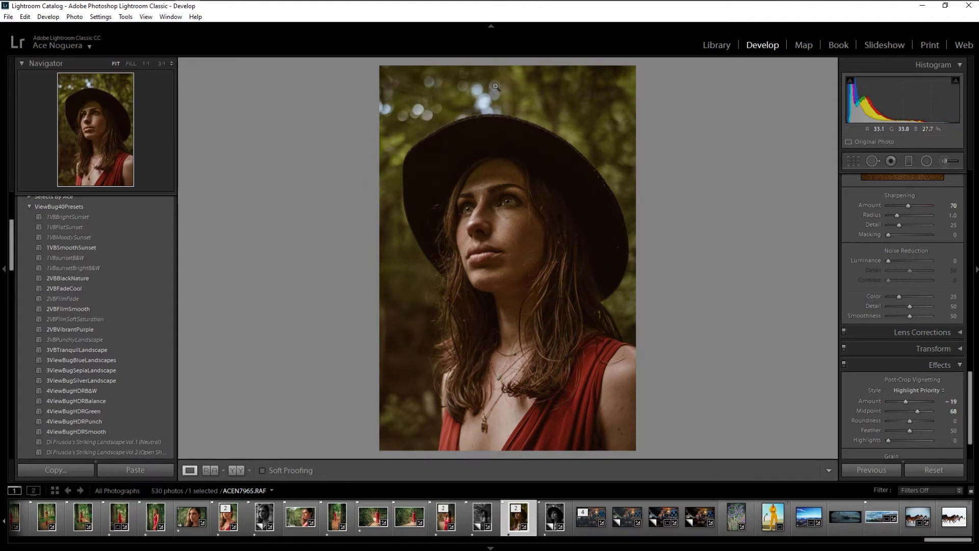
{"action": "left_click_drag", "start_coordinate": [905, 403], "coordinate": [904, 402]}
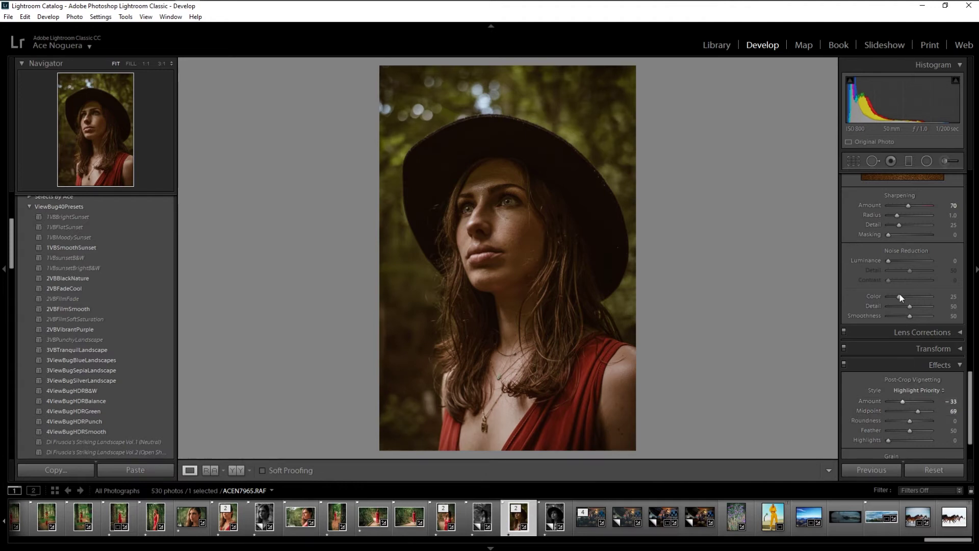
Select the five photos from the boardwalk shot ACEN7928.RAF through the edited portrait and synchronize its develop settings to them.
{"action": "scroll", "coordinate": [874, 358], "scroll_direction": "up", "scroll_amount": 10}
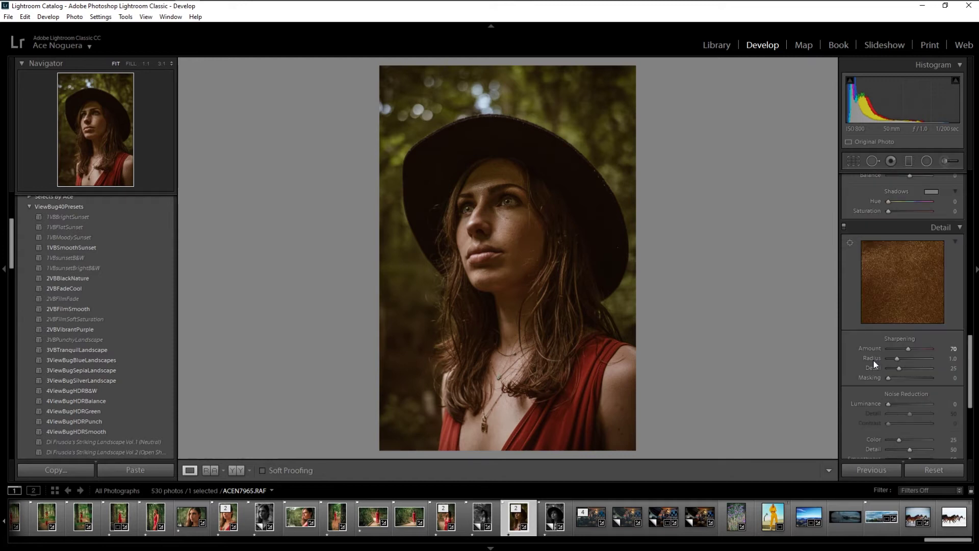
{"action": "scroll", "coordinate": [870, 363], "scroll_direction": "up", "scroll_amount": 2}
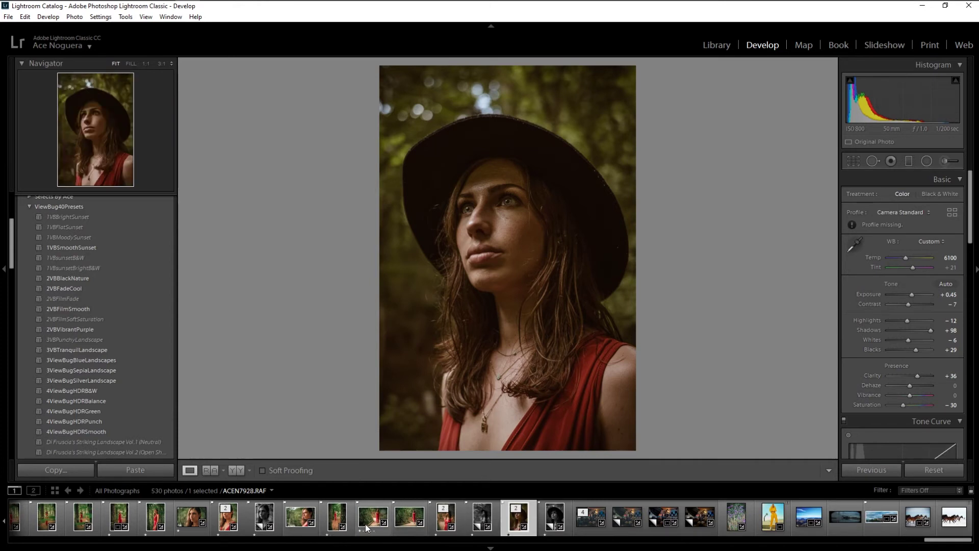
{"action": "key", "text": "shift"}
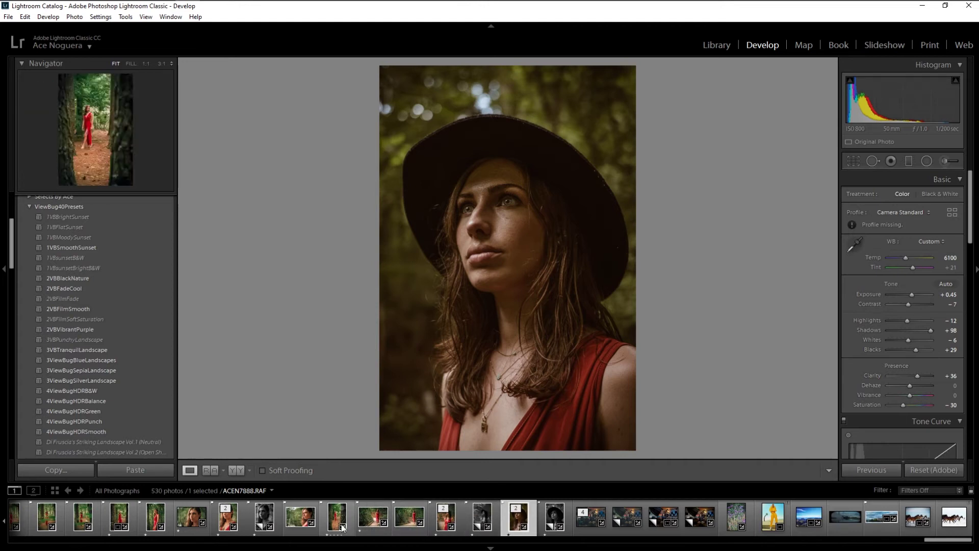
{"action": "left_click", "coordinate": [367, 520], "text": "shift"}
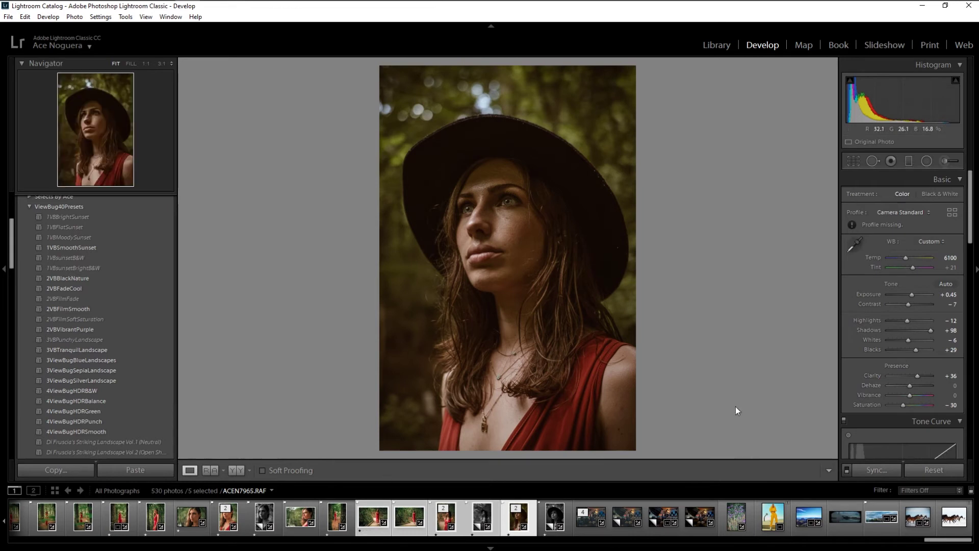
{"action": "left_click", "coordinate": [875, 470]}
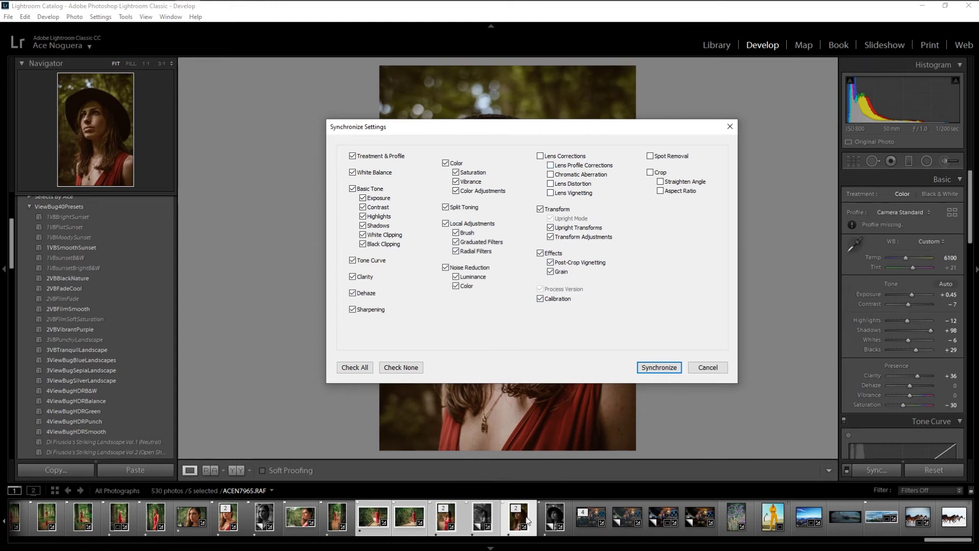
{"action": "left_click", "coordinate": [650, 368]}
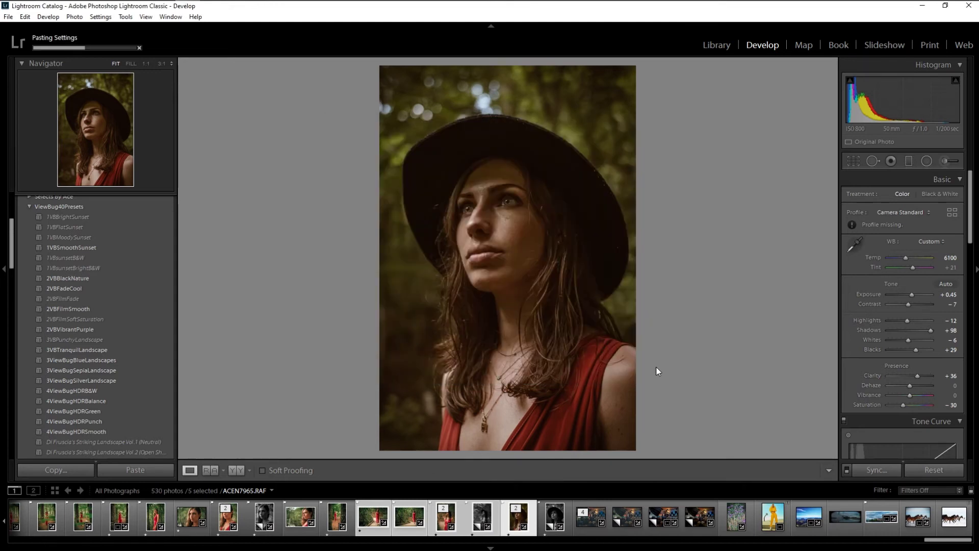
Examine how the synchronized settings look on the boardwalk shot and on the hat portraits, comparing them with the original edited portrait.
{"action": "left_click", "coordinate": [371, 521]}
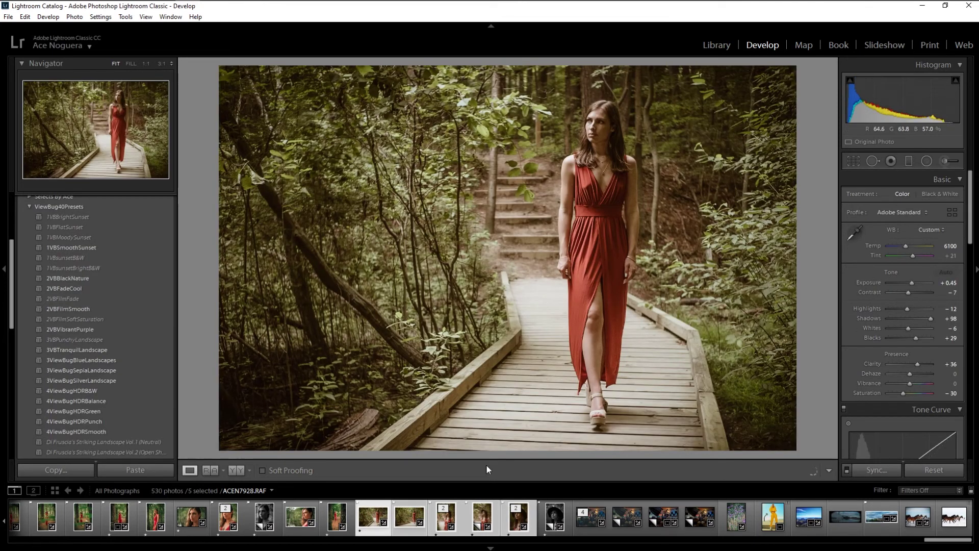
{"action": "left_click", "coordinate": [442, 529]}
{"action": "left_click", "coordinate": [478, 521]}
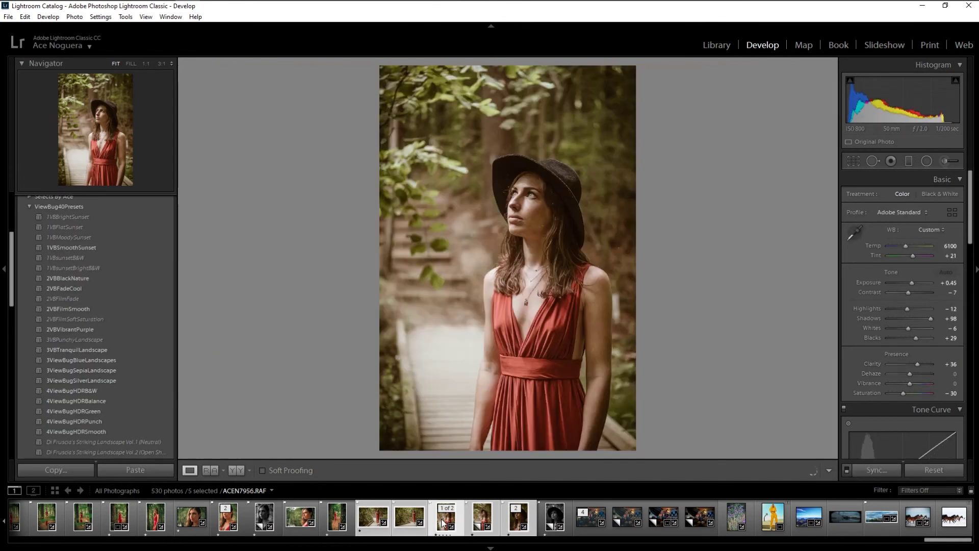
{"action": "left_click", "coordinate": [481, 520]}
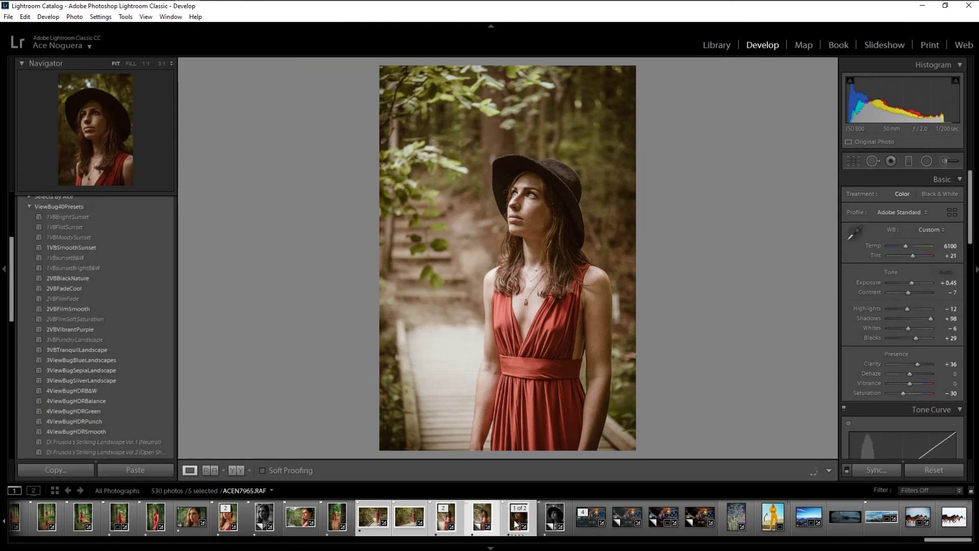
{"action": "left_click", "coordinate": [490, 524]}
{"action": "left_click", "coordinate": [494, 525]}
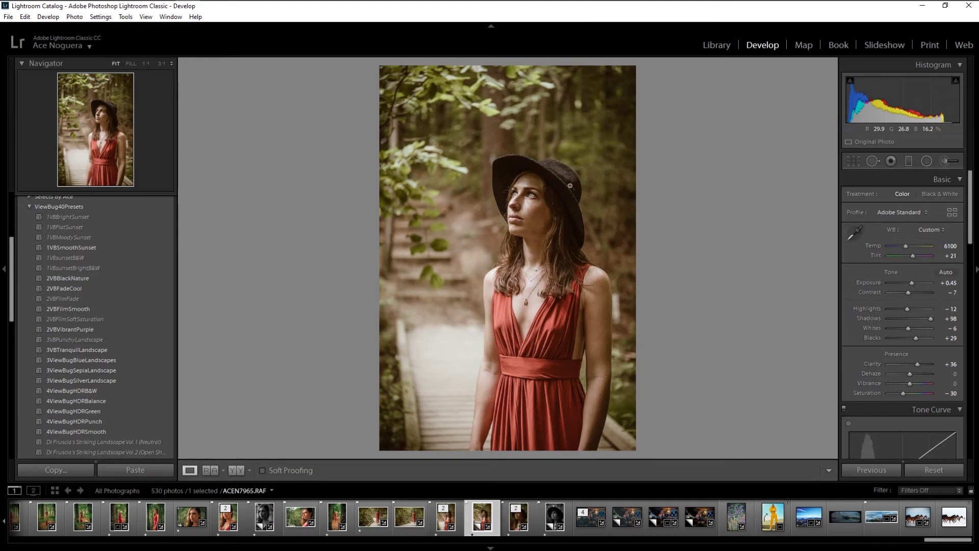
{"action": "left_click", "coordinate": [516, 519]}
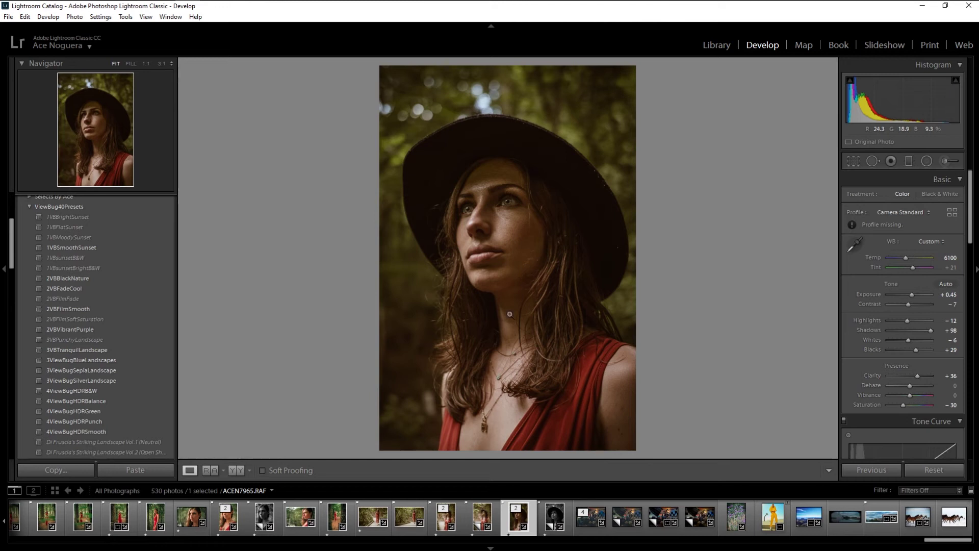
{"action": "left_click", "coordinate": [497, 515]}
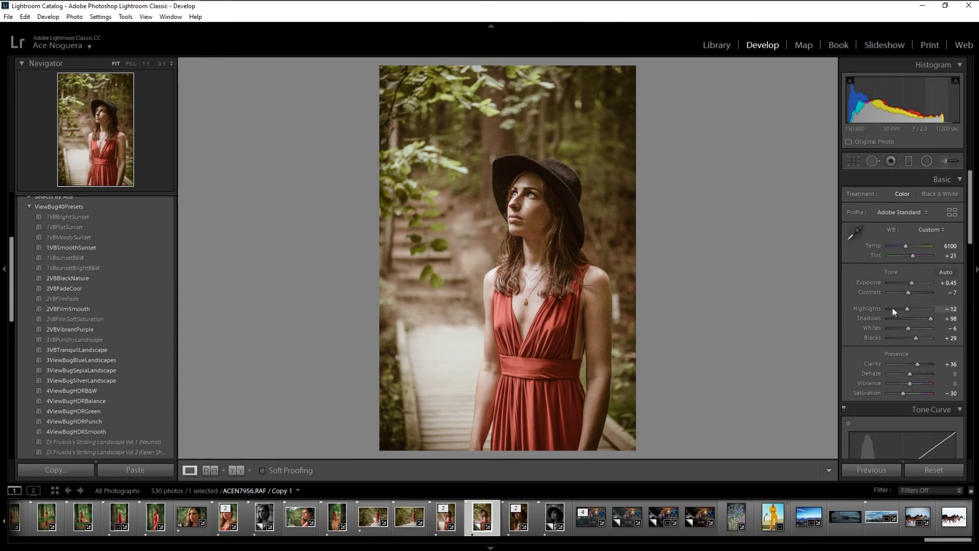
Reset the hat portrait's Exposure to 0.00.
{"action": "double_click", "coordinate": [911, 283]}
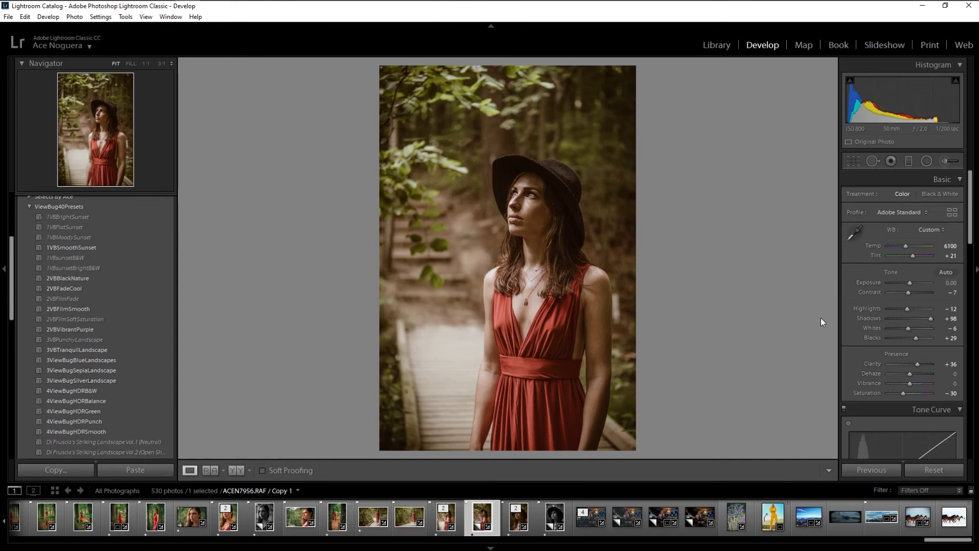
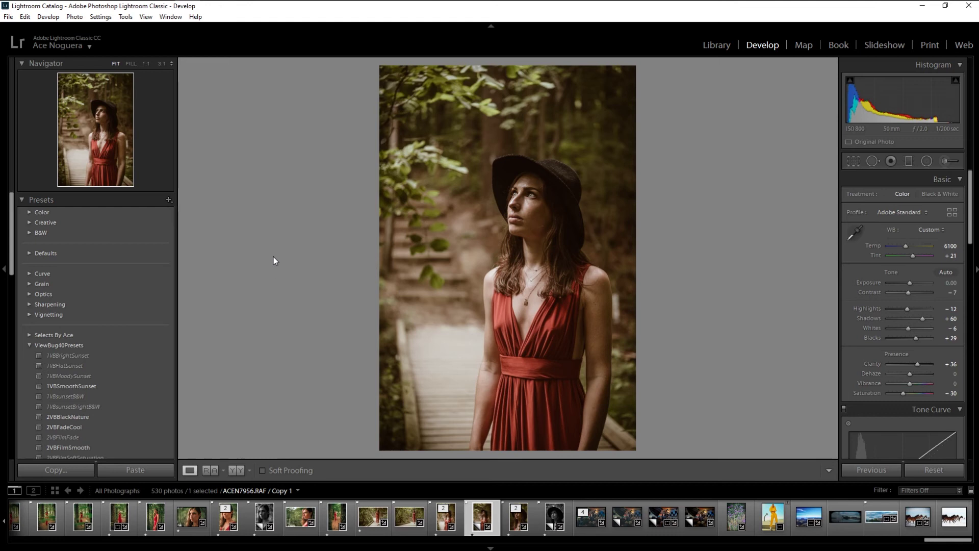
Try setting up a new develop preset that excludes Exposure and Contrast, include both settings again and cancel the preset's creation.
{"action": "left_click", "coordinate": [168, 200]}
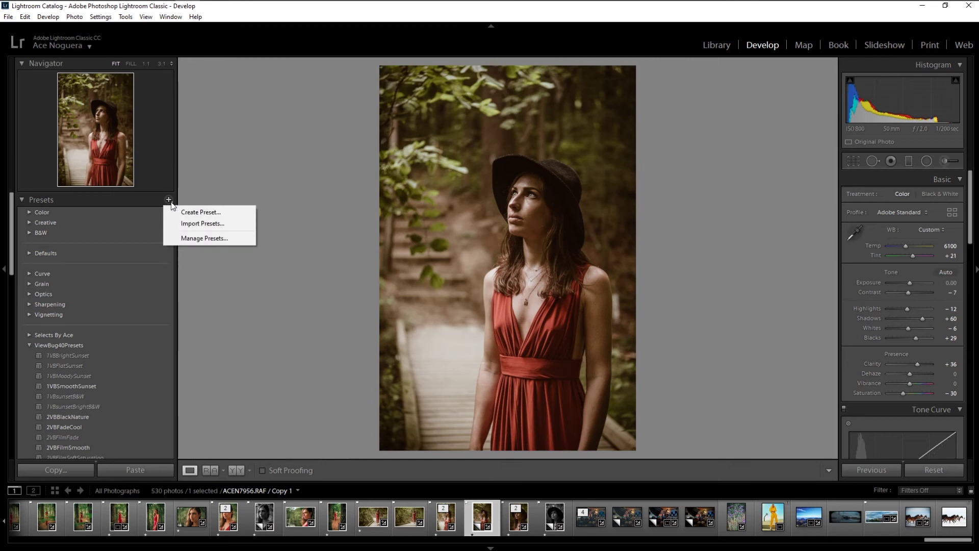
{"action": "left_click", "coordinate": [170, 216]}
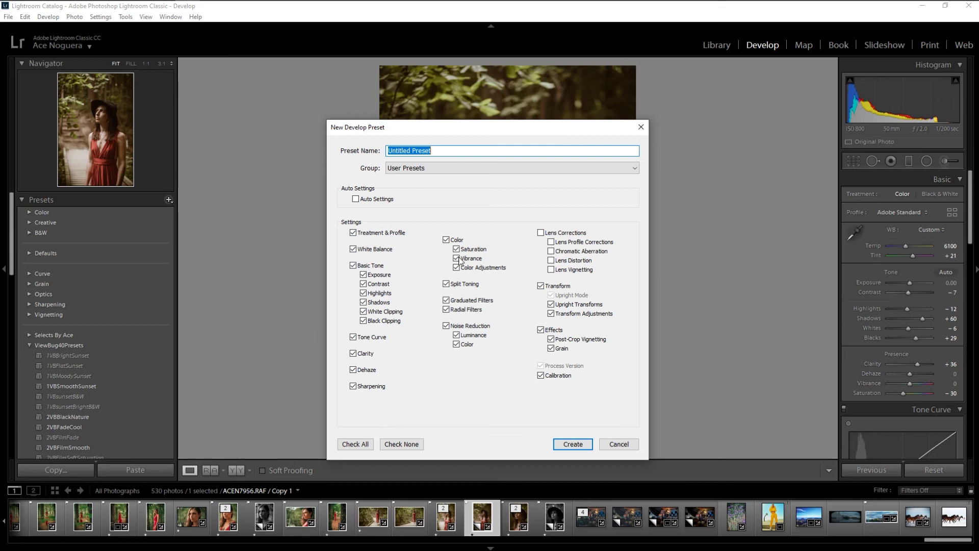
{"action": "left_click", "coordinate": [364, 284]}
{"action": "left_click", "coordinate": [364, 284]}
{"action": "left_click", "coordinate": [364, 275]}
{"action": "left_click", "coordinate": [363, 284]}
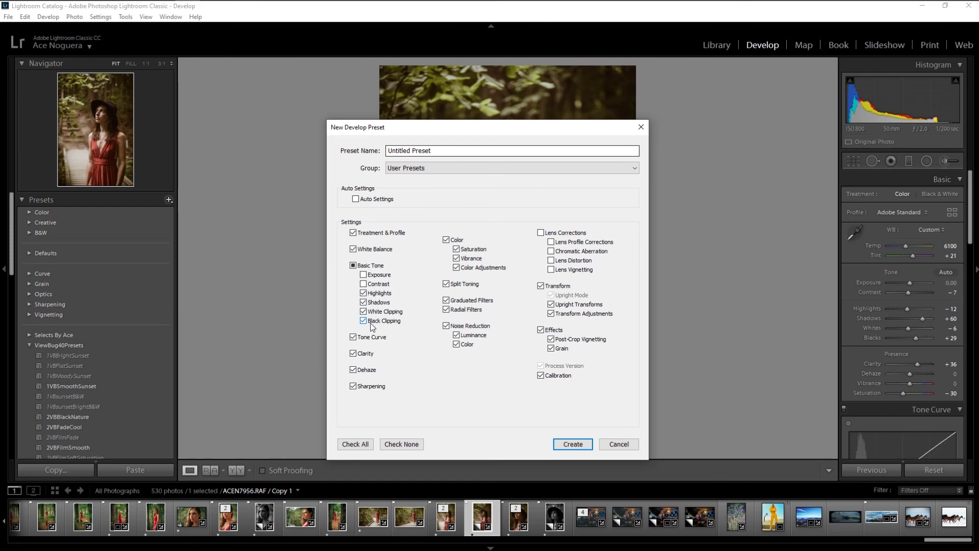
{"action": "left_click", "coordinate": [363, 274]}
{"action": "left_click", "coordinate": [364, 284]}
{"action": "left_click", "coordinate": [618, 444]}
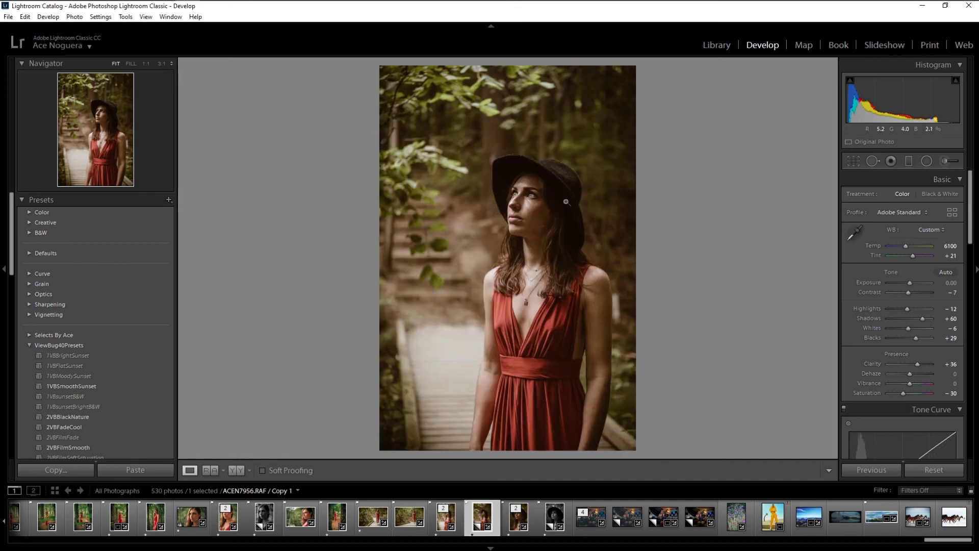